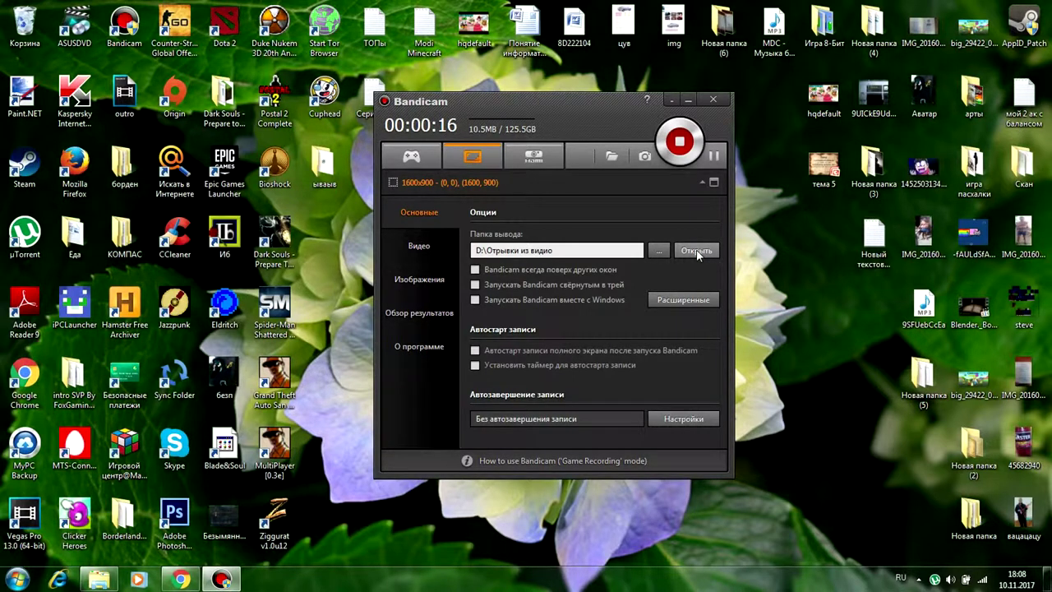
- Inspect the folder chooser for the recording output location and close it without picking another folder
{"action": "left_click", "coordinate": [658, 251]}
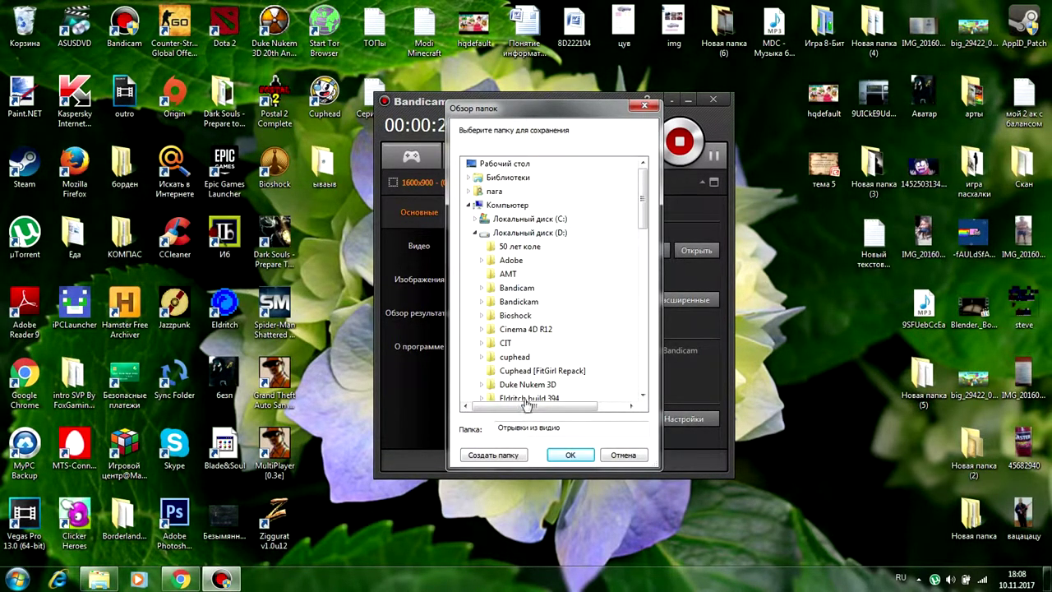
{"action": "left_click", "coordinate": [644, 105]}
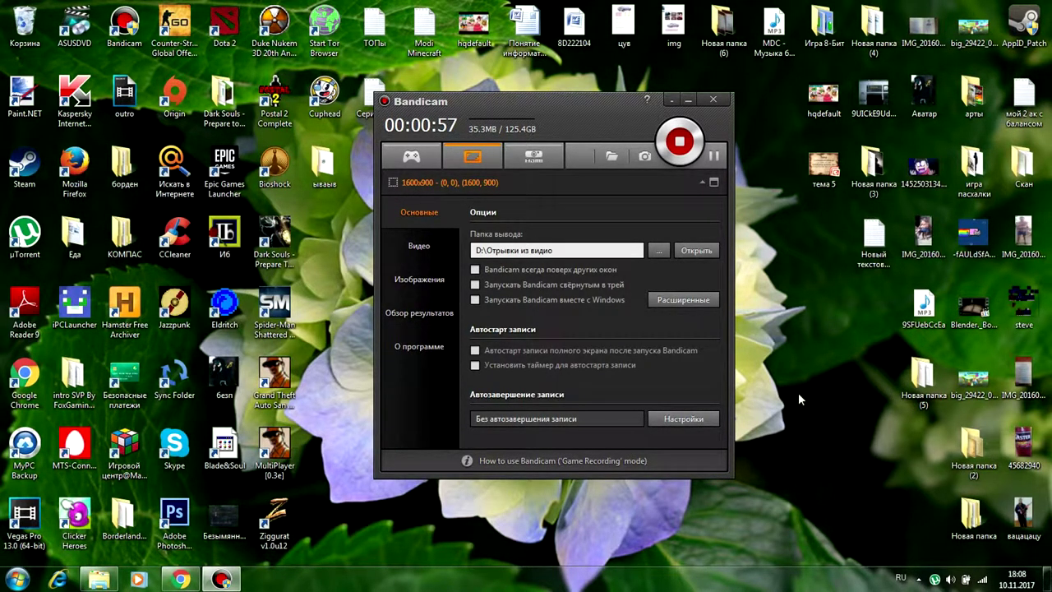
- In the video recording settings, choose Микрофон (2- USB PnP Sound Device) as the secondary sound device
{"action": "left_click", "coordinate": [422, 253]}
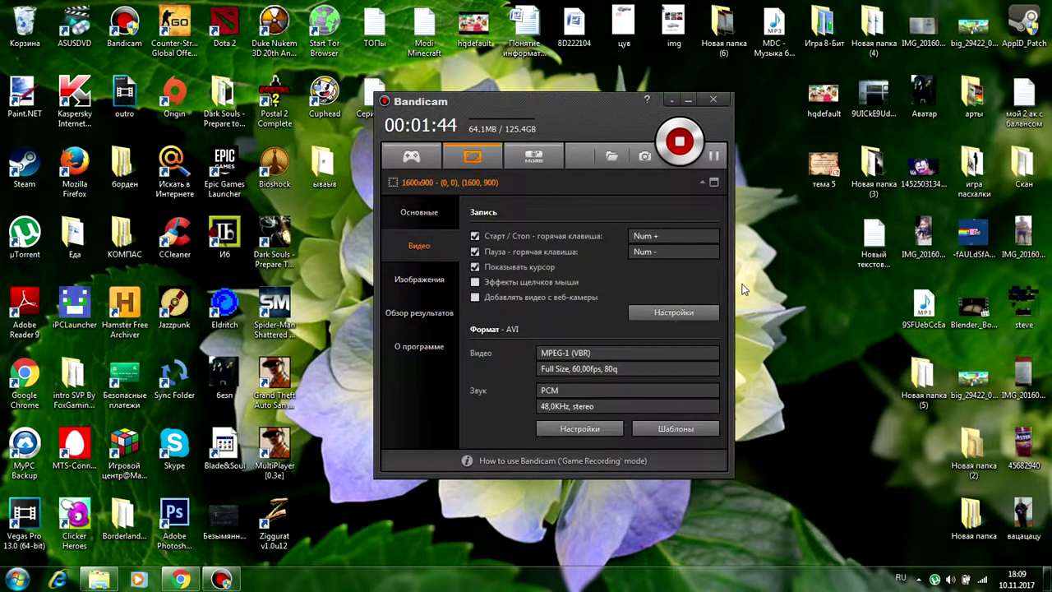
{"action": "left_click", "coordinate": [673, 312]}
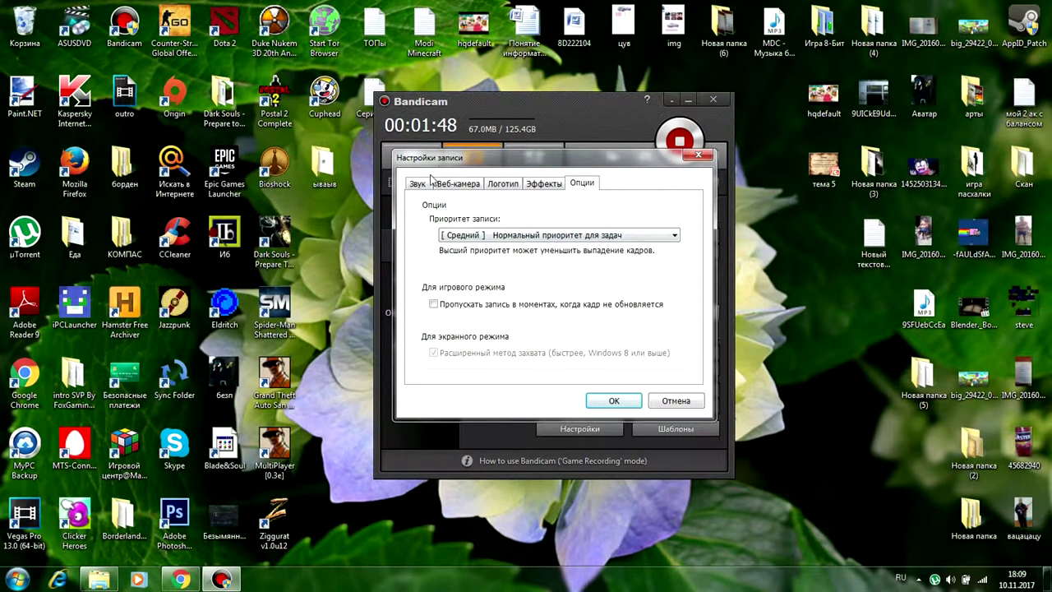
{"action": "left_click", "coordinate": [426, 187]}
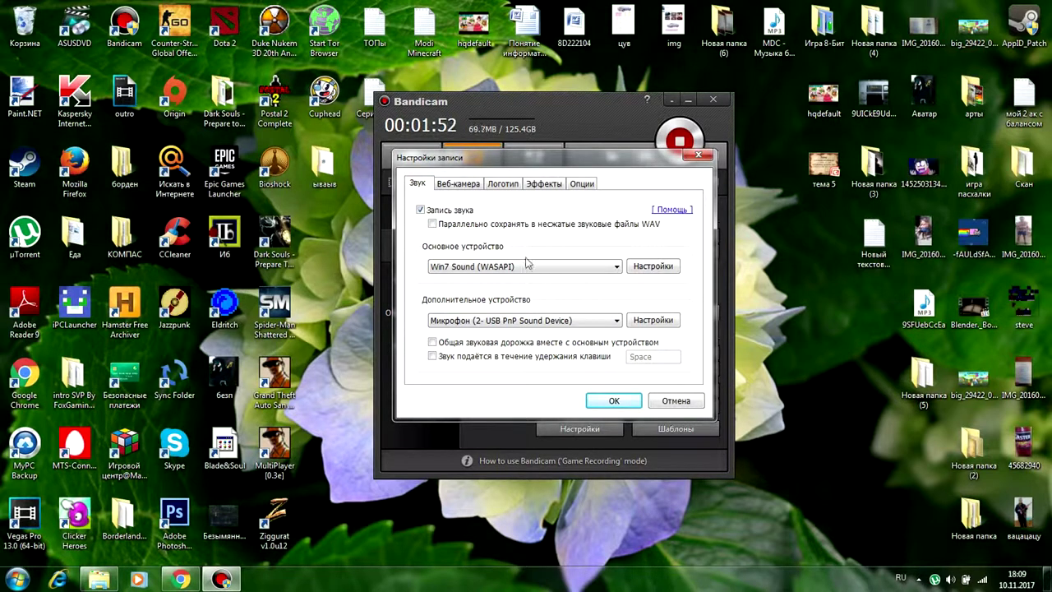
{"action": "left_click", "coordinate": [617, 322]}
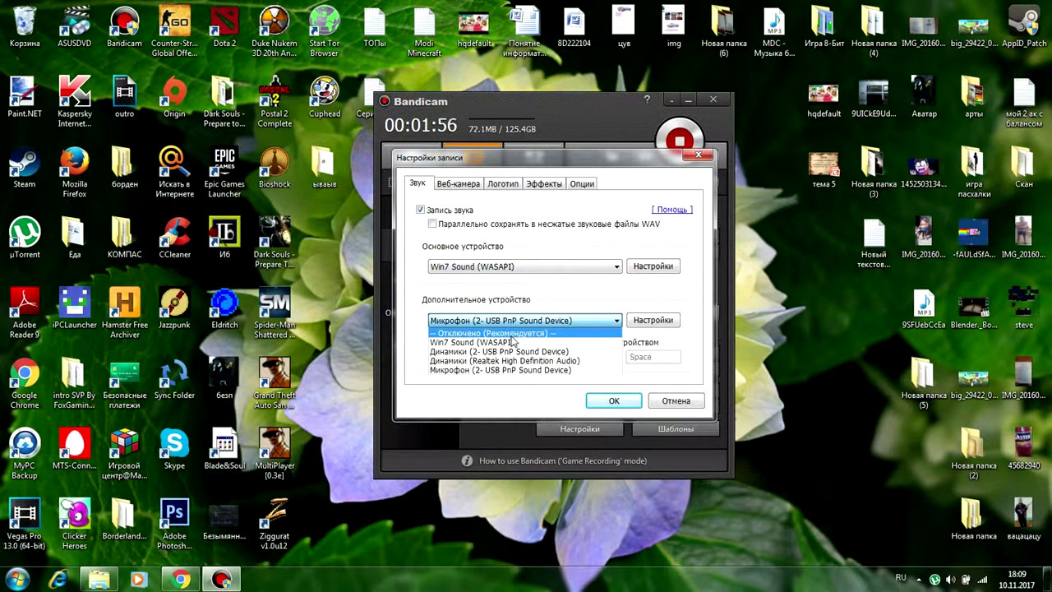
{"action": "left_click", "coordinate": [469, 372]}
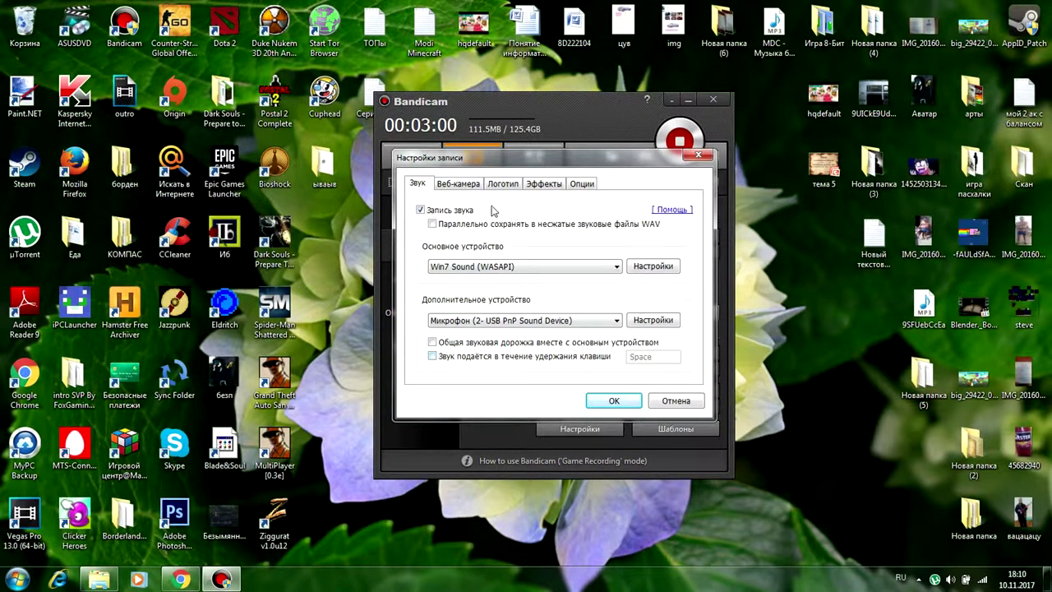
- Review the webcam, logo, effects and general options of the recording settings and accept the dialog
{"action": "left_click", "coordinate": [461, 184]}
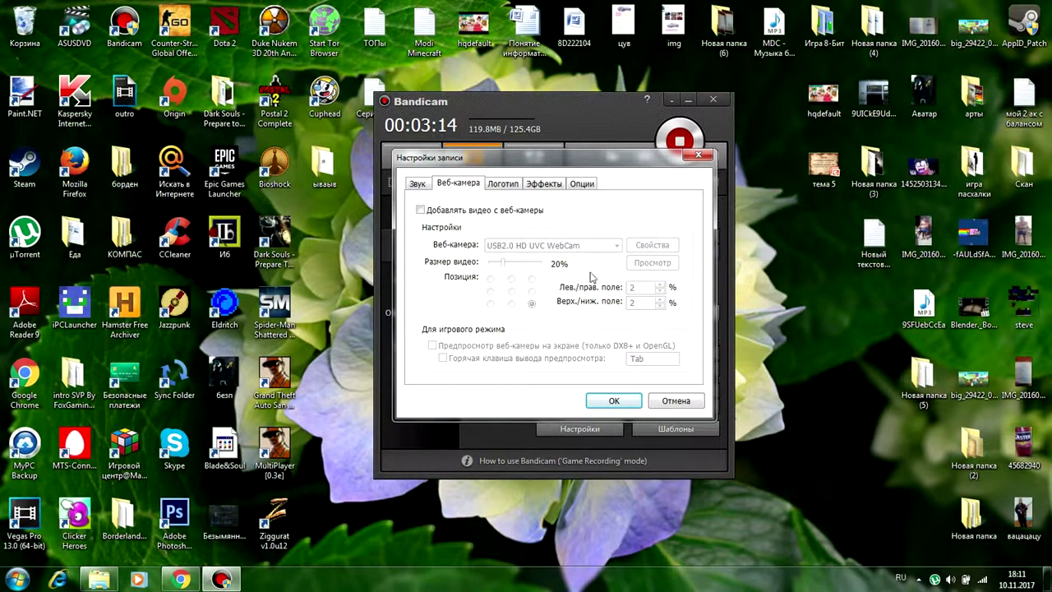
{"action": "left_click", "coordinate": [503, 183]}
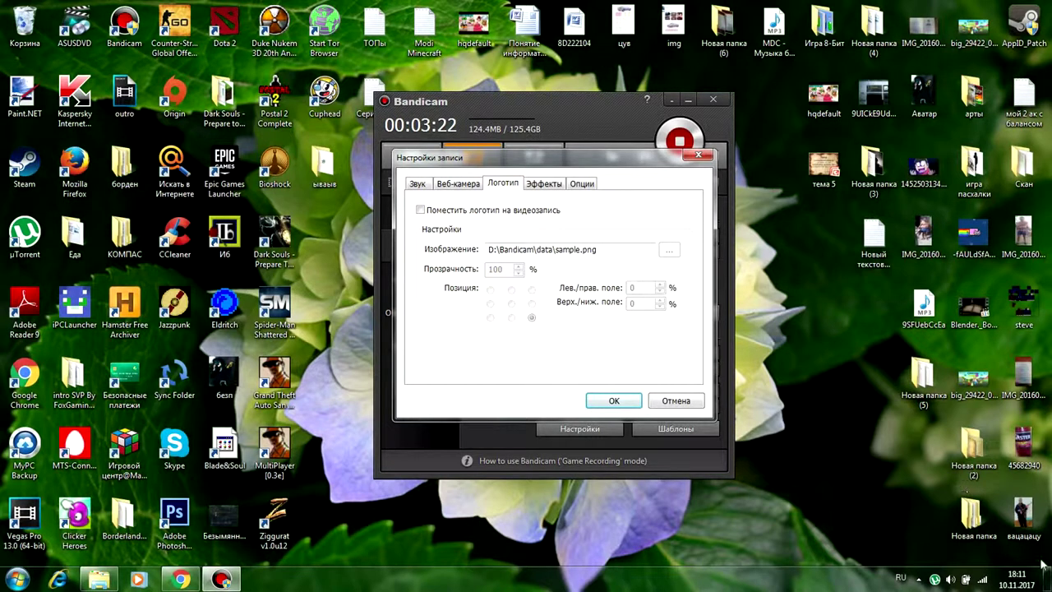
{"action": "left_click", "coordinate": [541, 184]}
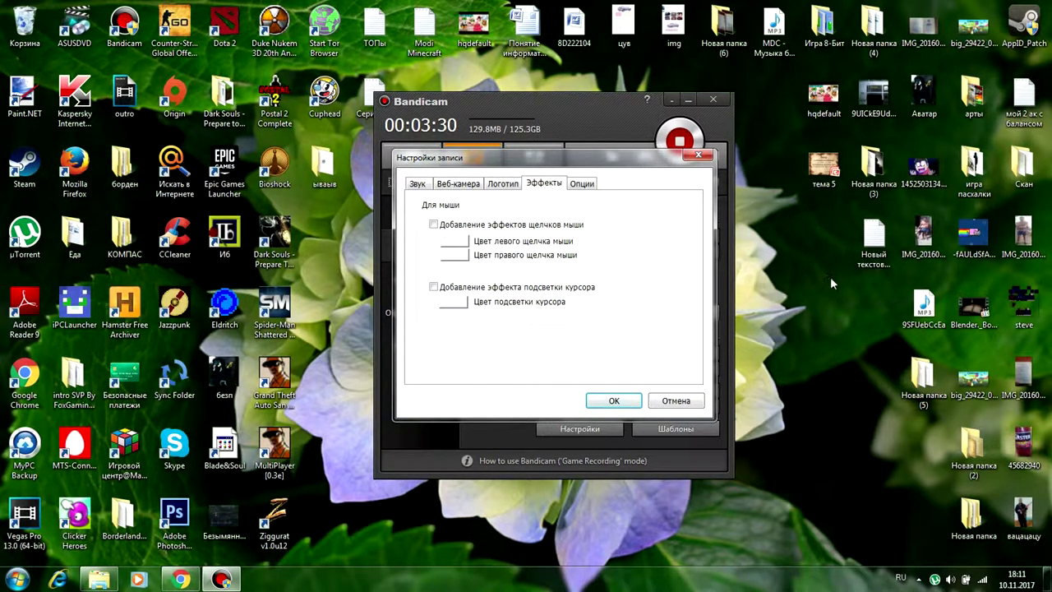
{"action": "left_click", "coordinate": [598, 188]}
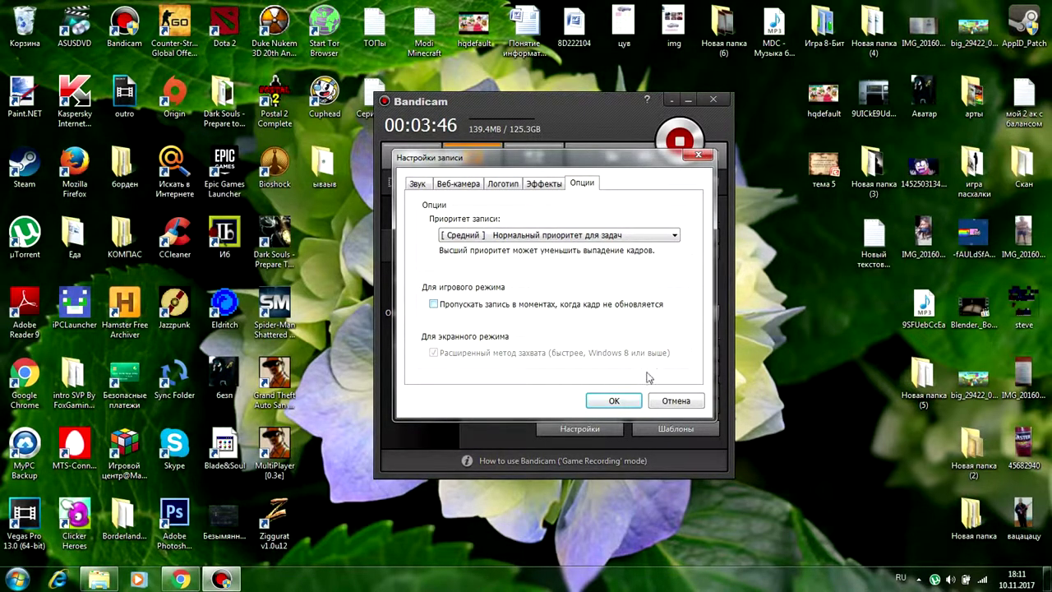
{"action": "left_click", "coordinate": [628, 401]}
{"action": "left_click", "coordinate": [403, 281]}
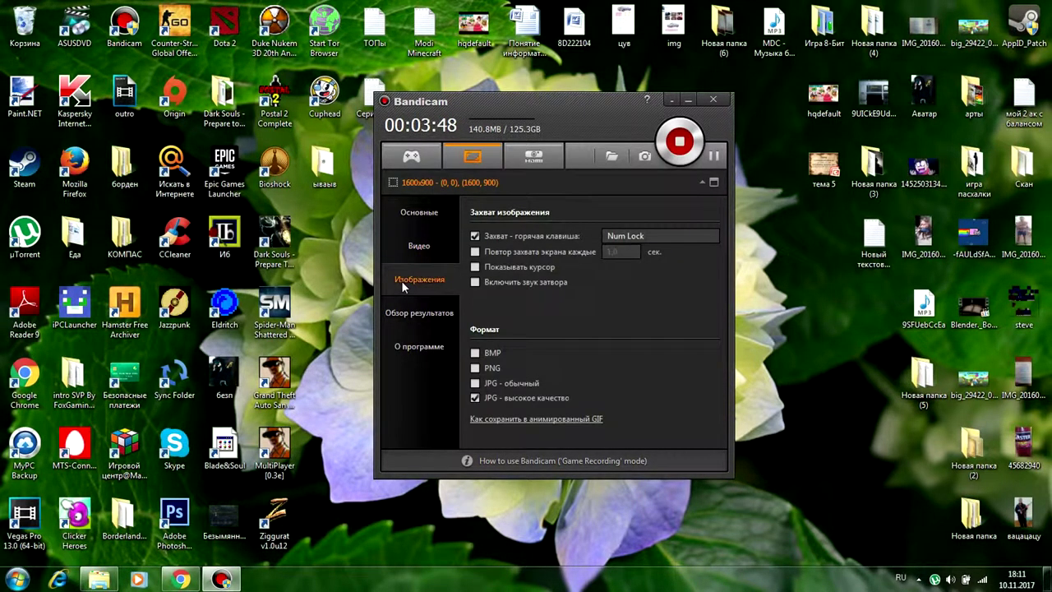
{"action": "left_click", "coordinate": [416, 315]}
{"action": "left_click", "coordinate": [420, 279]}
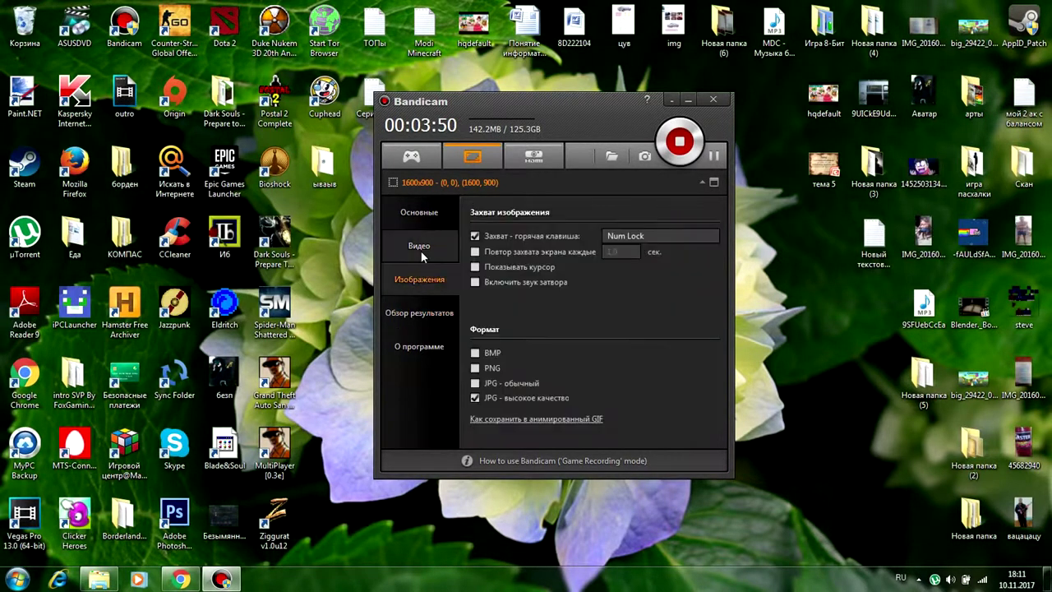
{"action": "left_click", "coordinate": [421, 249]}
{"action": "left_click", "coordinate": [664, 316]}
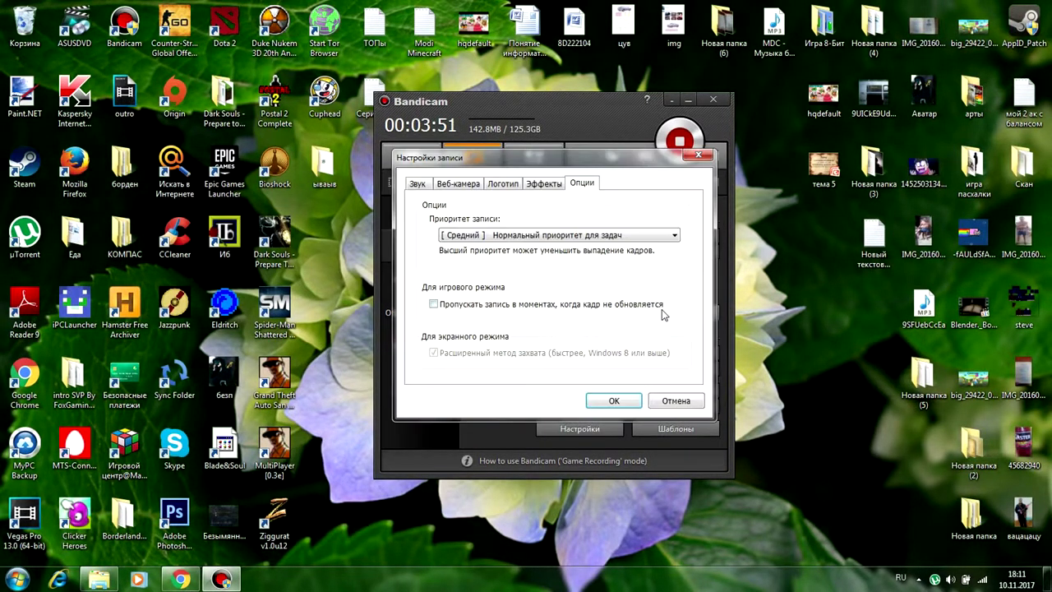
{"action": "left_click", "coordinate": [426, 185]}
{"action": "left_click", "coordinate": [674, 401]}
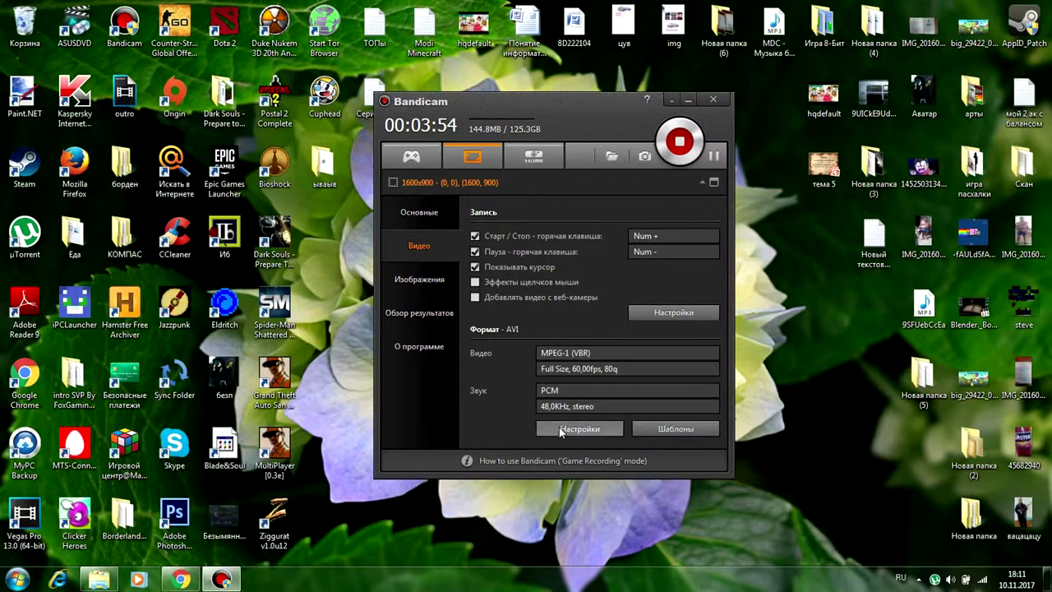
- In the video format settings, select a frame rate of 60 FPS
{"action": "left_click", "coordinate": [564, 427]}
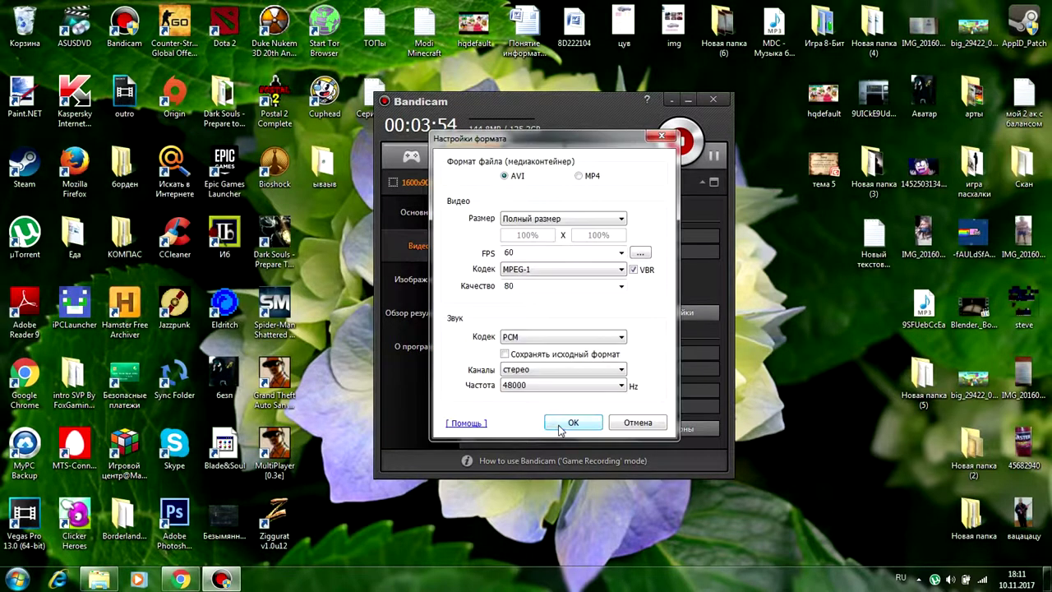
{"action": "left_click", "coordinate": [659, 136]}
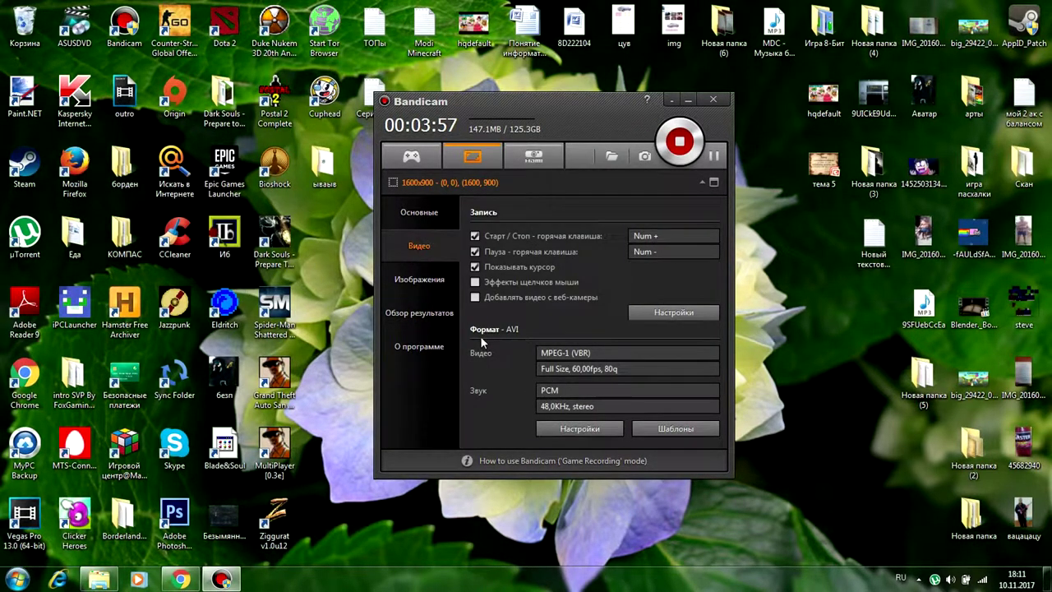
{"action": "left_click", "coordinate": [564, 427]}
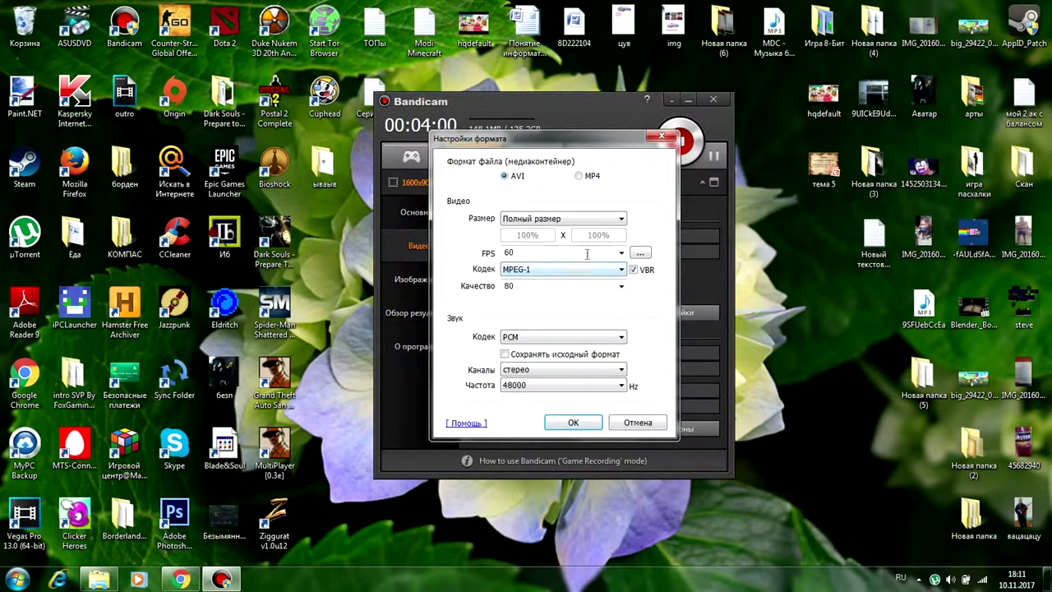
{"action": "left_click", "coordinate": [621, 253]}
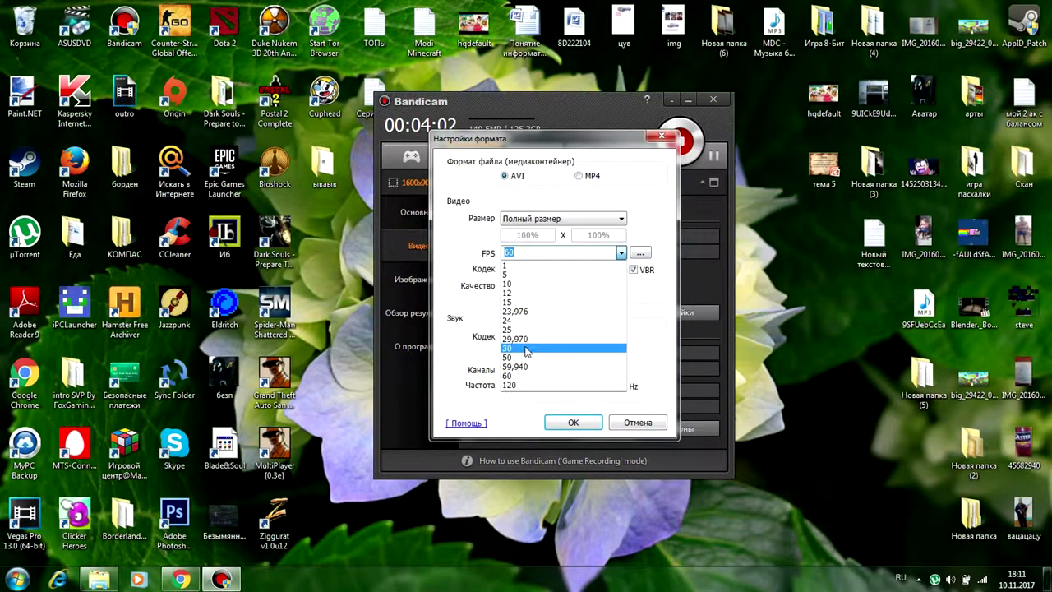
{"action": "left_click", "coordinate": [523, 376]}
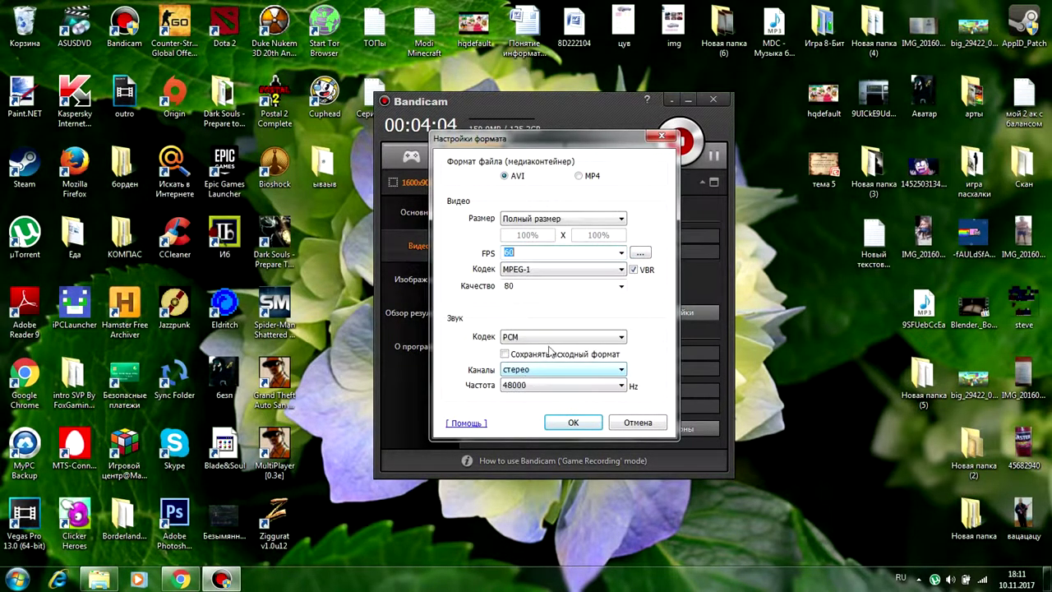
{"action": "left_click", "coordinate": [622, 254]}
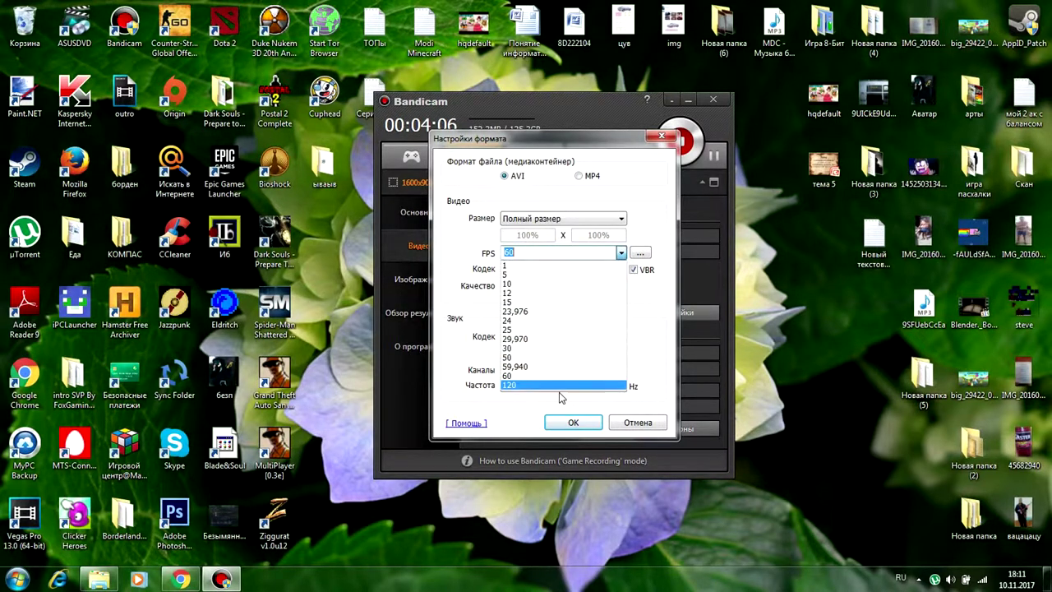
{"action": "left_click", "coordinate": [621, 255]}
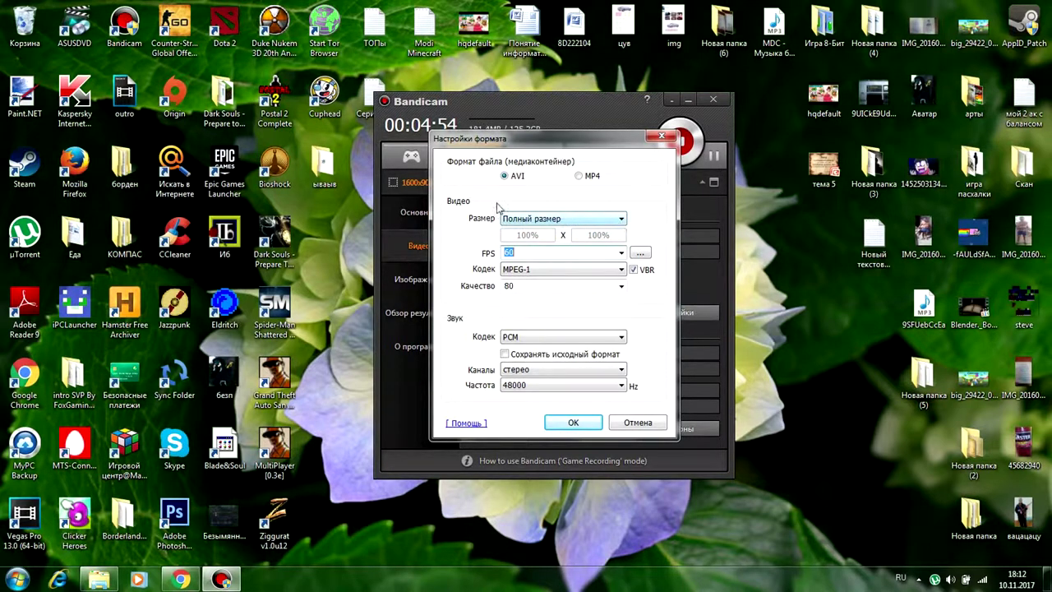
- Examine the available video codecs, quality levels and frame rate modes without changing them
{"action": "left_click", "coordinate": [600, 270]}
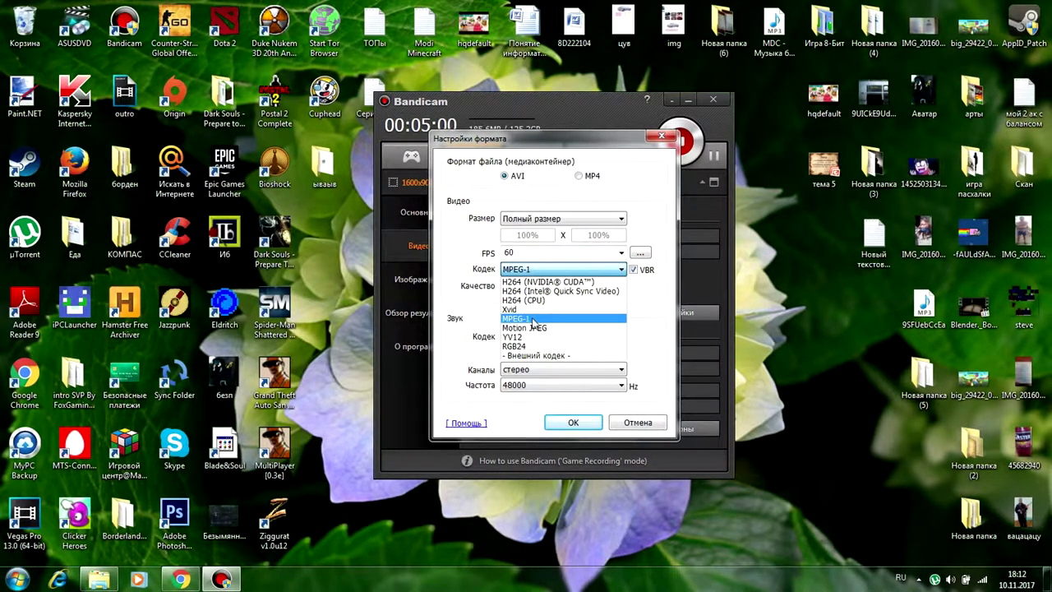
{"action": "left_click", "coordinate": [622, 272]}
{"action": "left_click", "coordinate": [622, 285]}
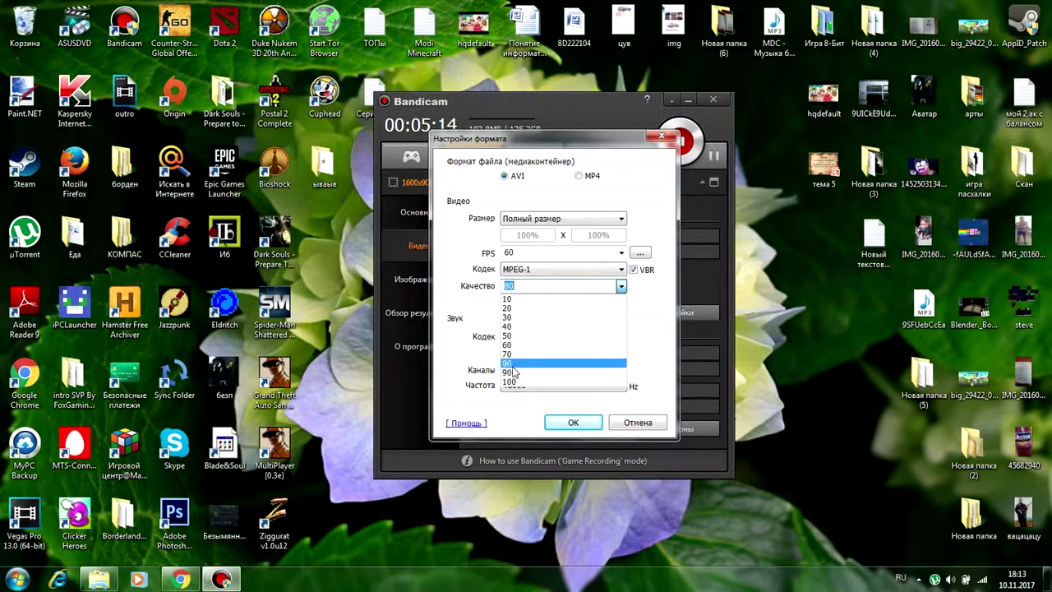
{"action": "left_click", "coordinate": [624, 275]}
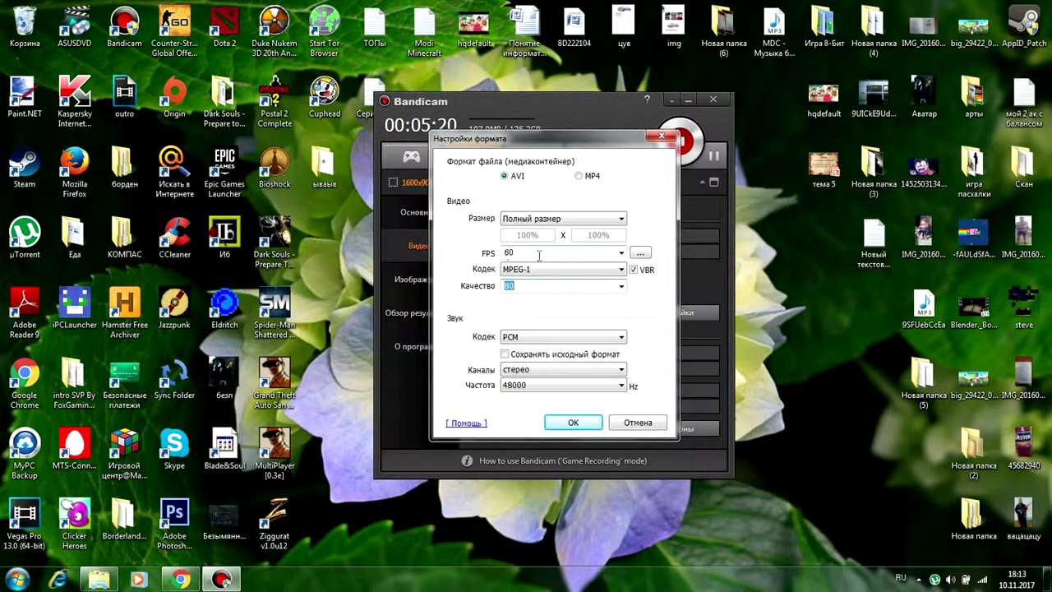
{"action": "left_click", "coordinate": [641, 254]}
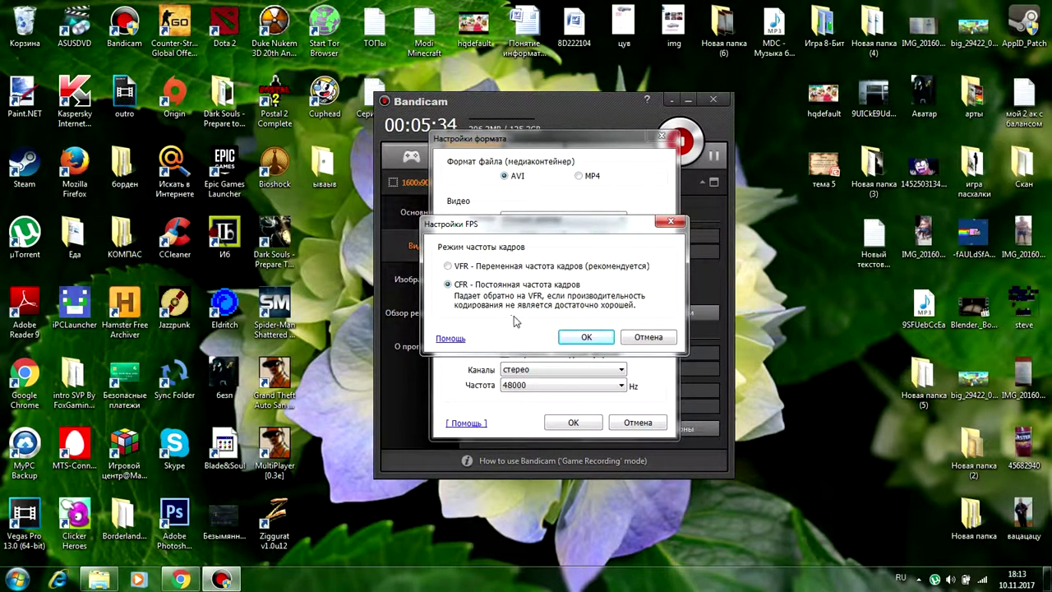
{"action": "left_click", "coordinate": [643, 339]}
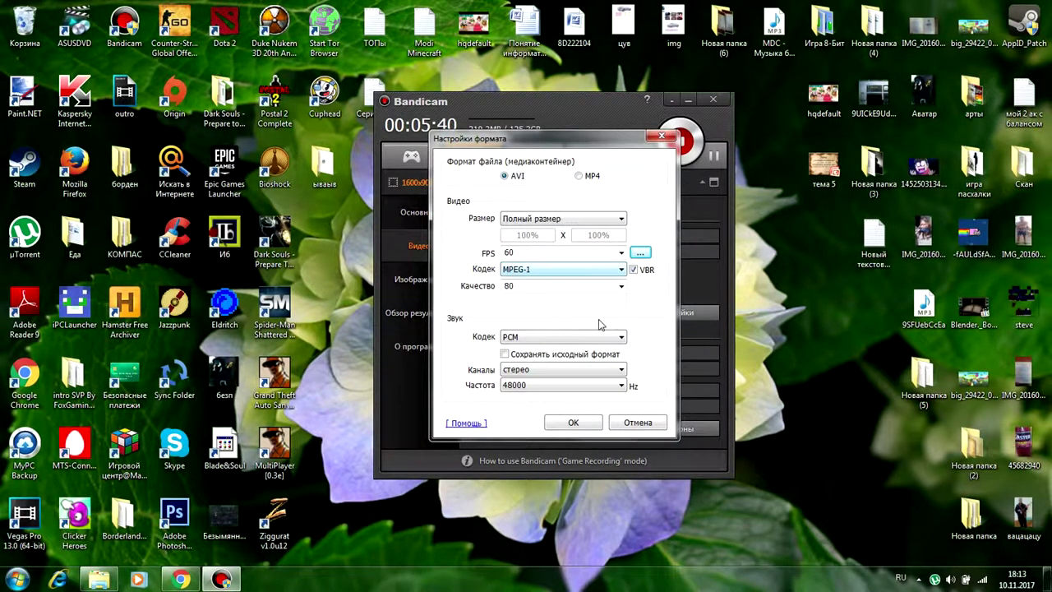
- Choose PCM as the audio codec and apply the format settings
{"action": "left_click", "coordinate": [613, 339]}
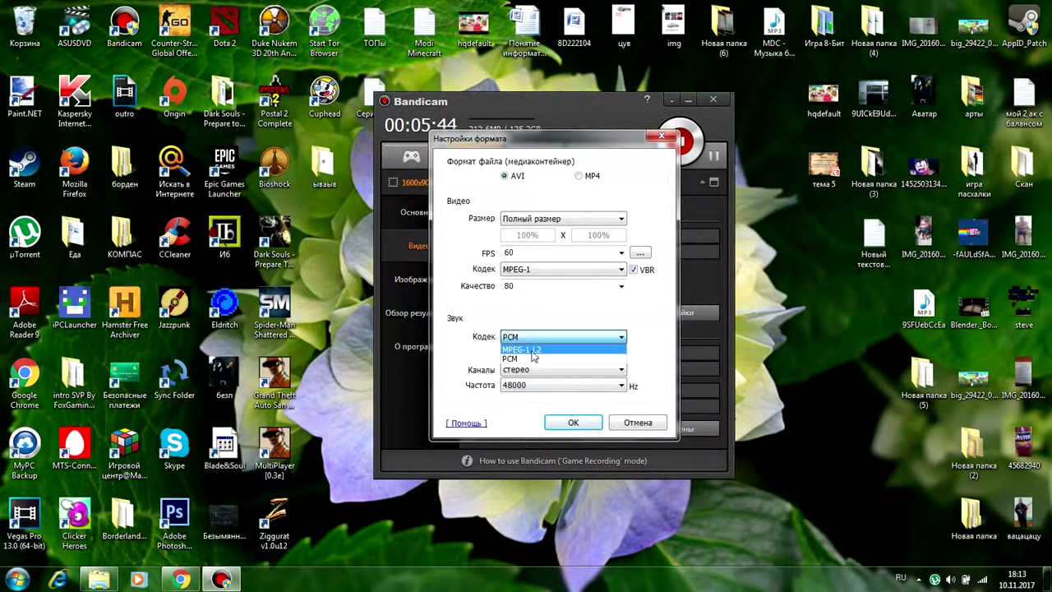
{"action": "left_click", "coordinate": [613, 357]}
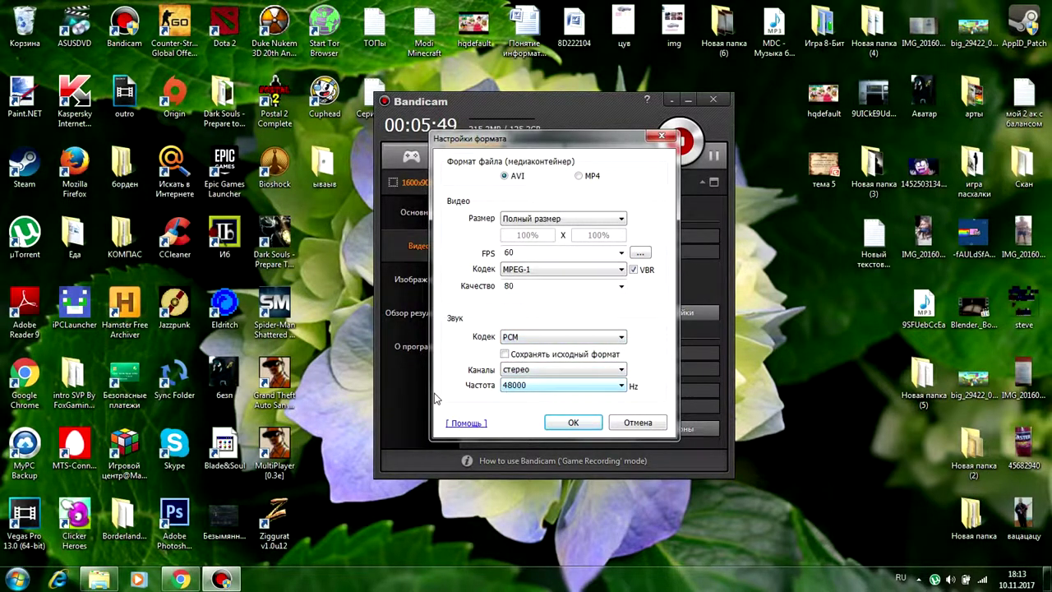
{"action": "left_click", "coordinate": [573, 423]}
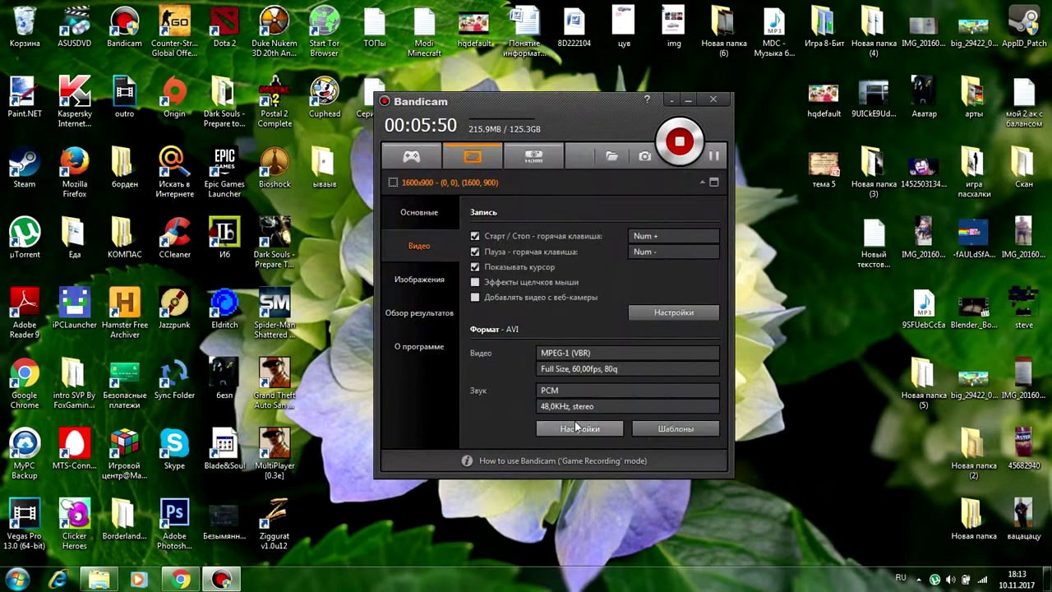
- Review the image capture settings, the list of recorded videos and the program information, and return to the general settings
{"action": "left_click", "coordinate": [439, 284]}
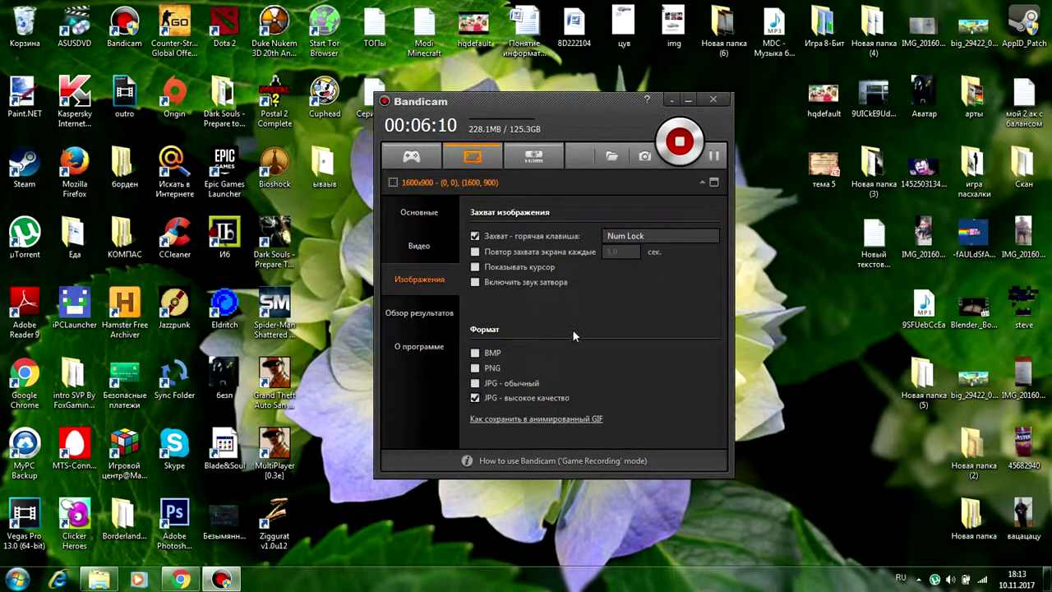
{"action": "left_click", "coordinate": [440, 315]}
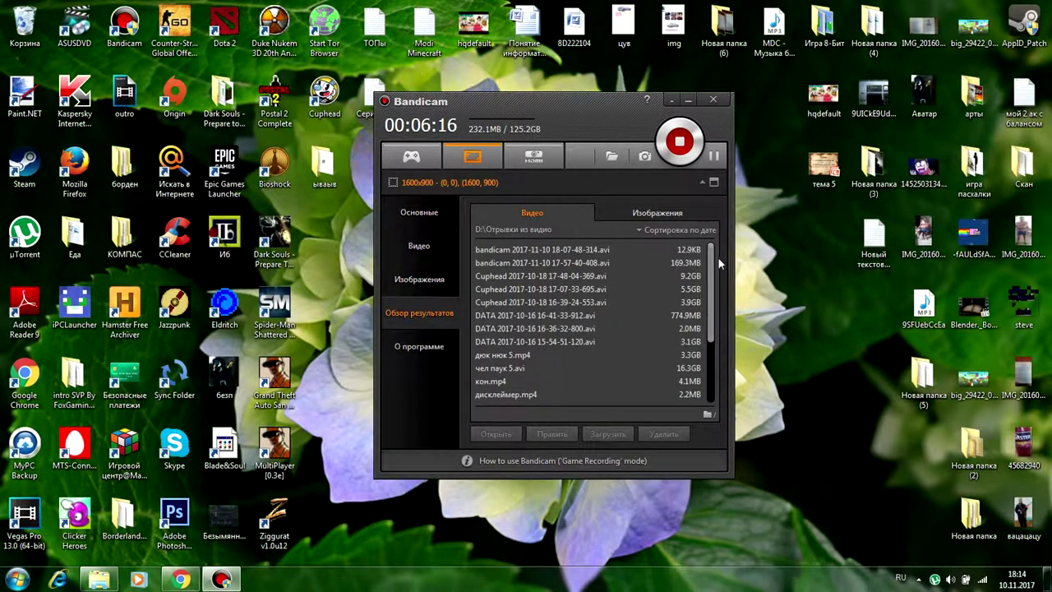
{"action": "scroll", "coordinate": [717, 256], "scroll_direction": "down", "scroll_amount": 2}
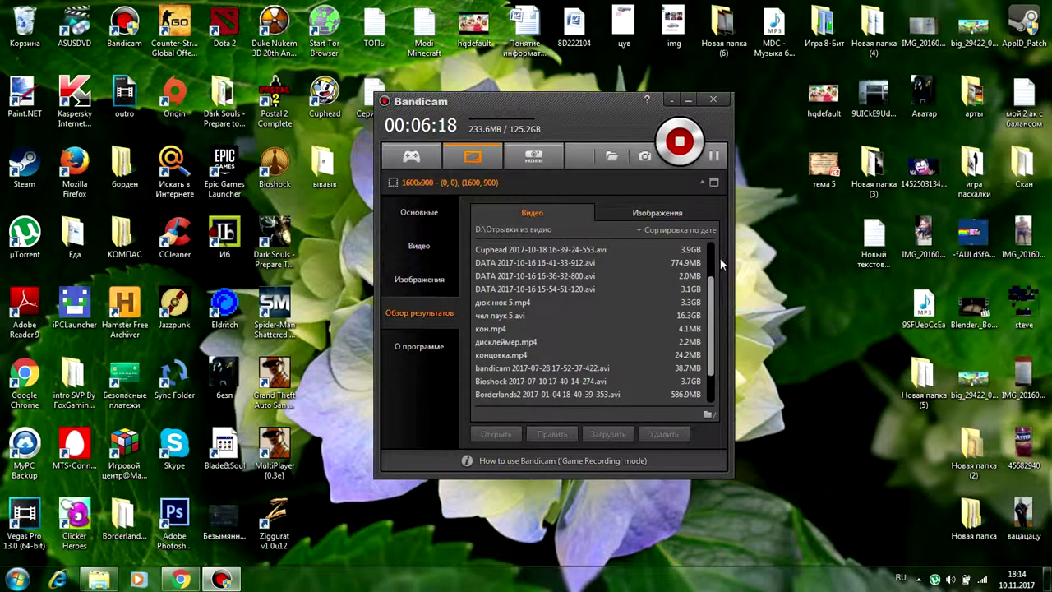
{"action": "left_click", "coordinate": [414, 346]}
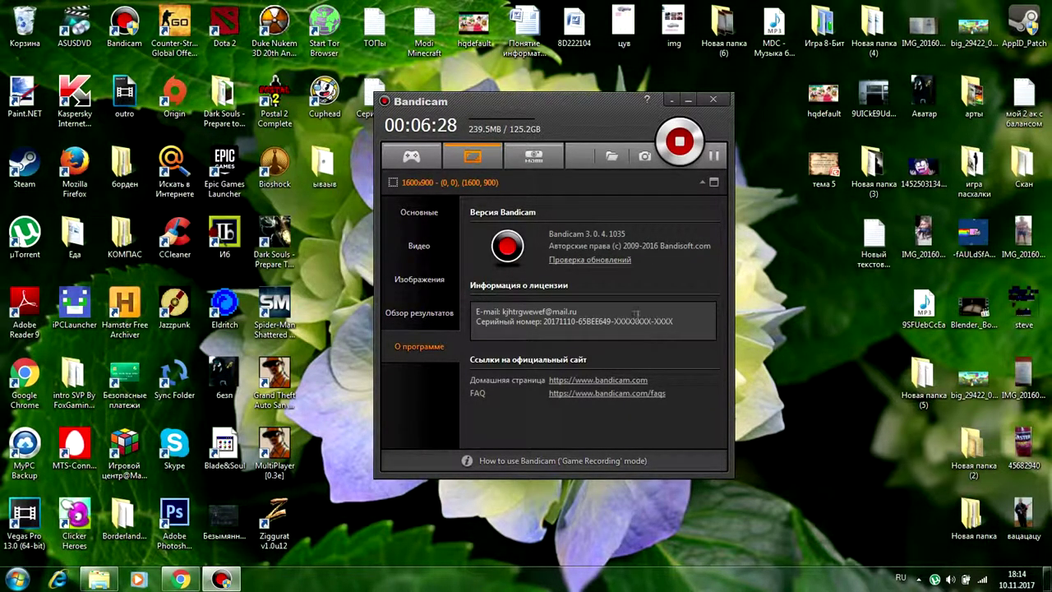
{"action": "left_click", "coordinate": [401, 214]}
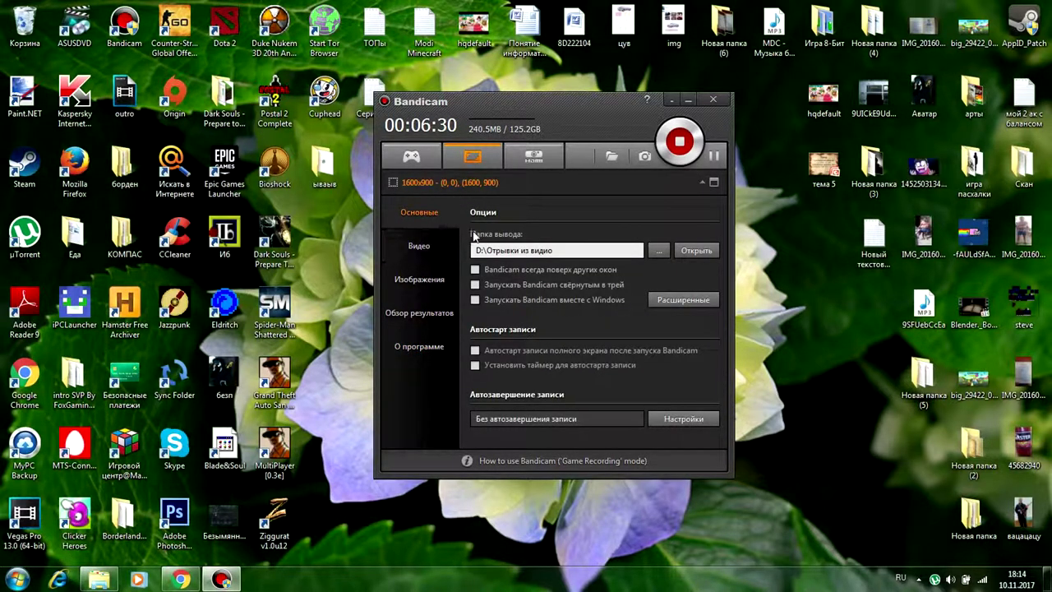